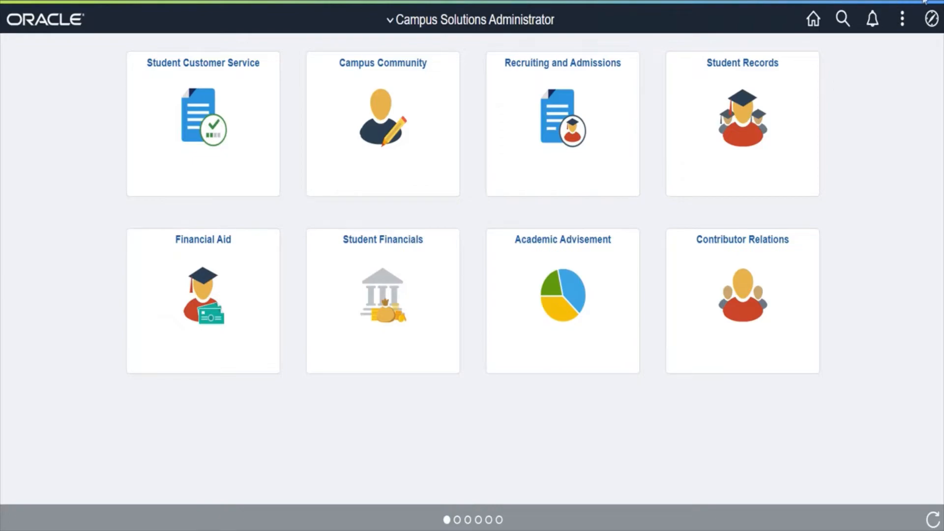
- Open the Class Permissions page under Records and Enrollment, Term Processing
{"action": "left_click", "coordinate": [930, 18]}
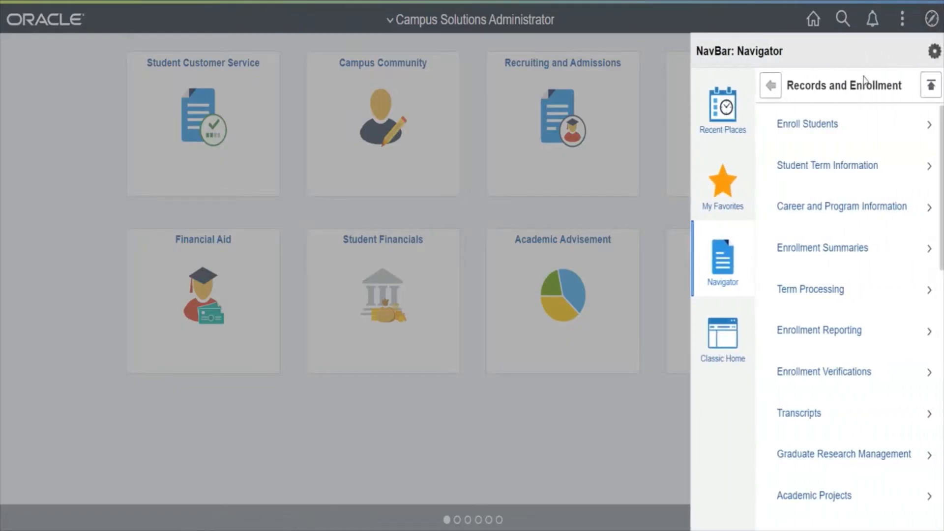
{"action": "left_click", "coordinate": [835, 294]}
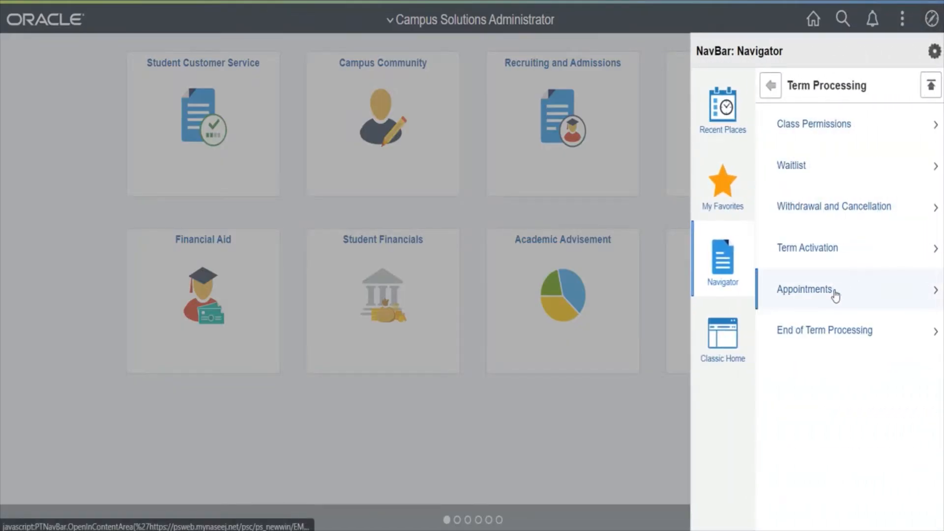
{"action": "left_click", "coordinate": [816, 129]}
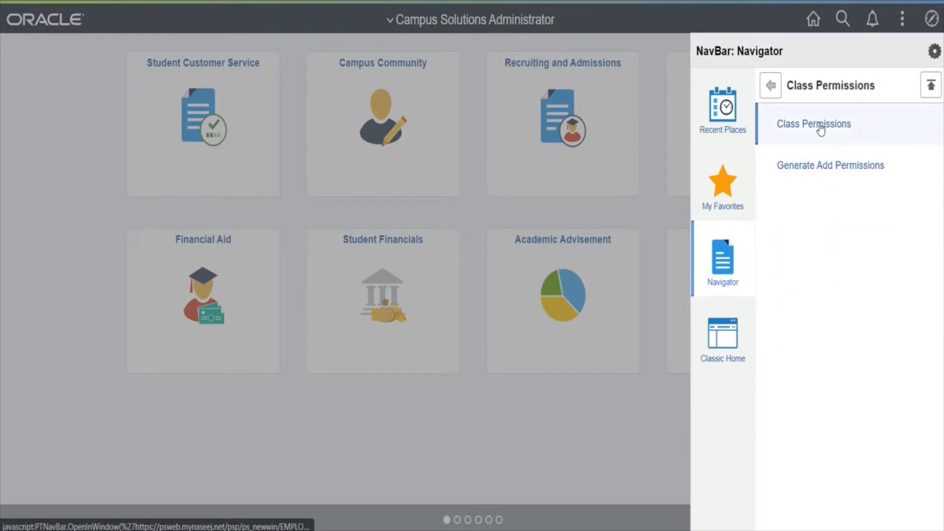
{"action": "left_click", "coordinate": [814, 128]}
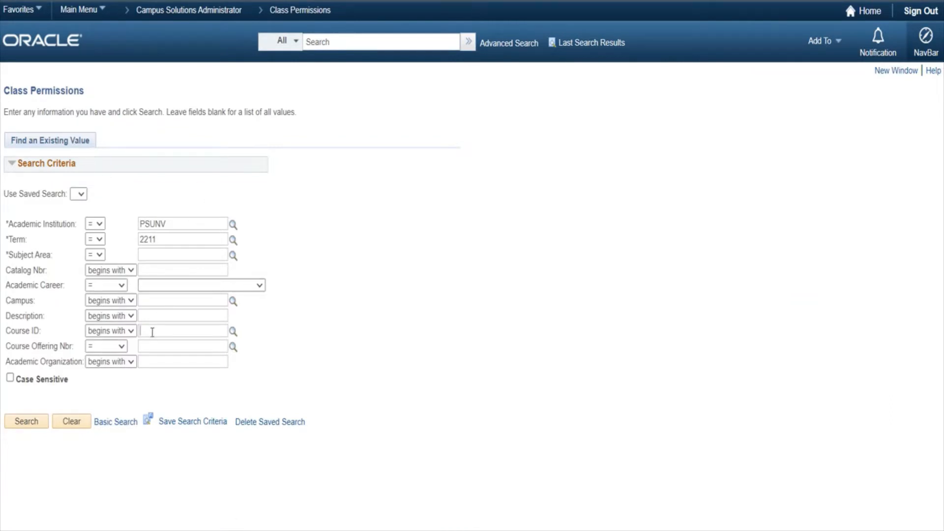
- Search class permissions by course ID 668330 and go to the laboratory section LAB2, class 1041
{"action": "type", "text": "668330"}
{"action": "left_click", "coordinate": [26, 421]}
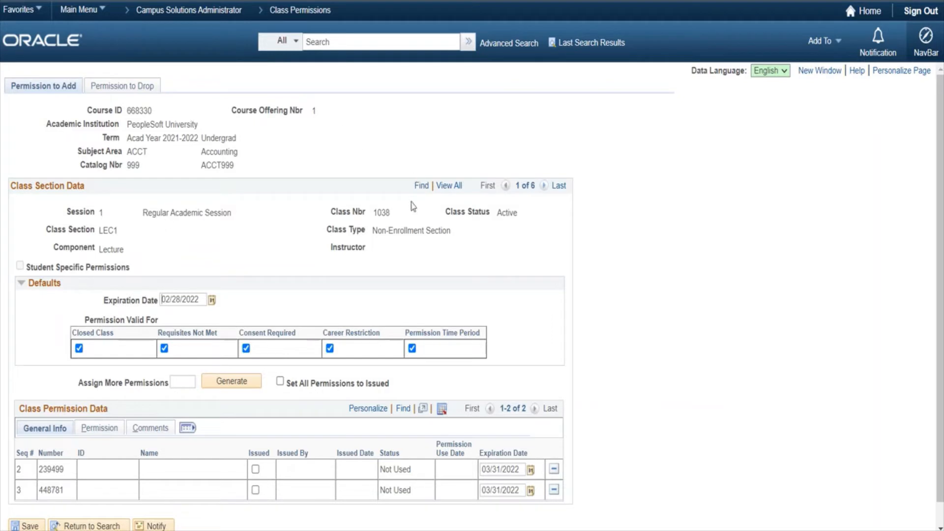
{"action": "left_click", "coordinate": [544, 186]}
{"action": "left_click", "coordinate": [543, 186]}
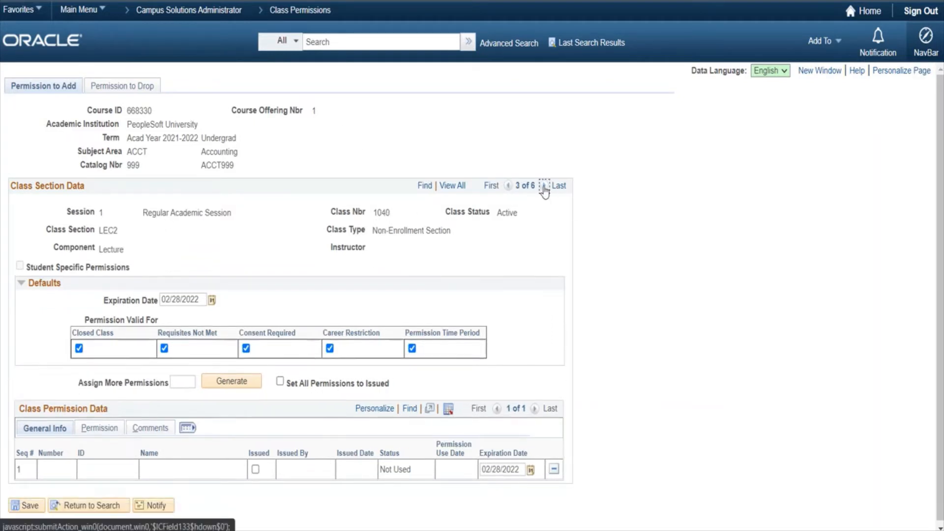
{"action": "left_click", "coordinate": [543, 186]}
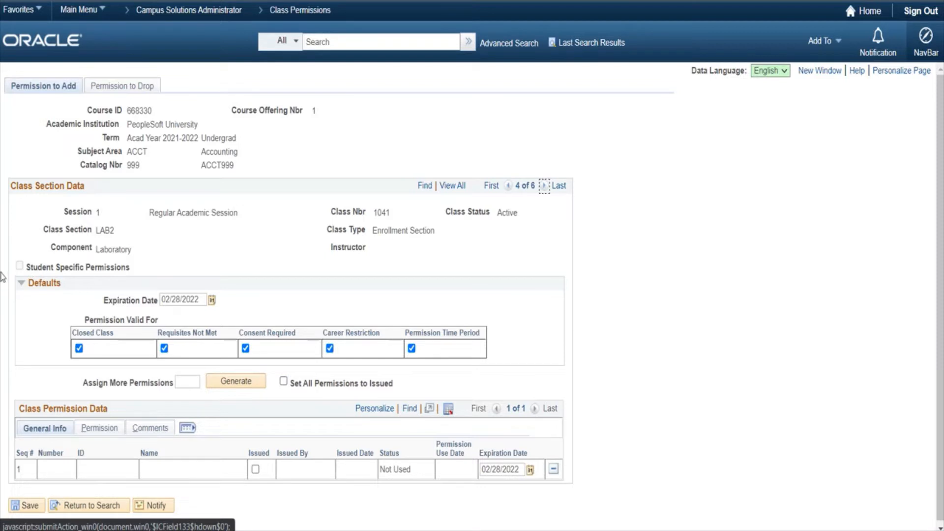
- Set the default expiration date of the LAB2 permissions to 03/31/2022
{"action": "left_click", "coordinate": [211, 300]}
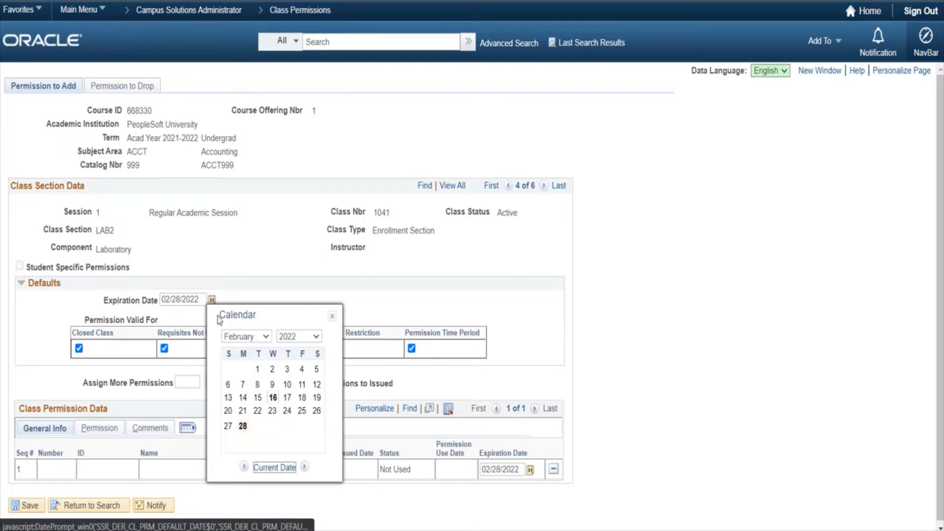
{"action": "left_click", "coordinate": [268, 337]}
{"action": "left_click", "coordinate": [243, 371]}
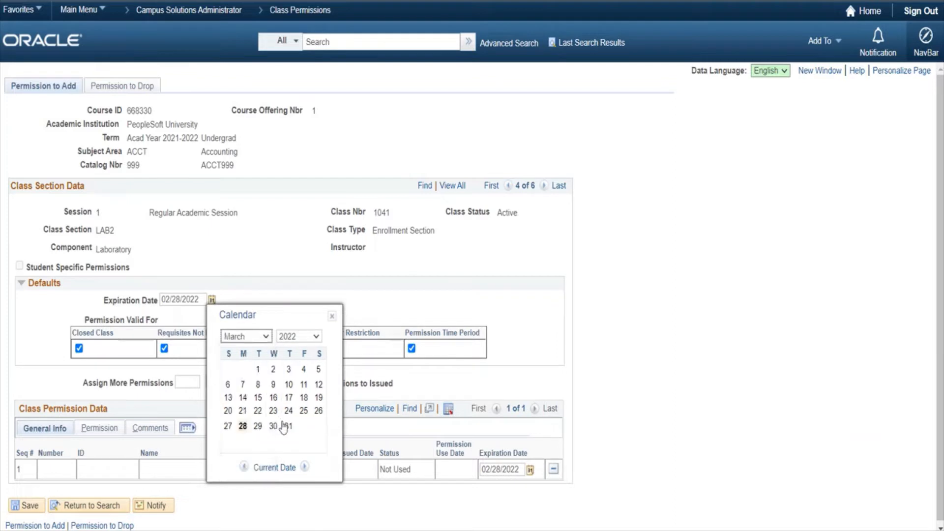
{"action": "left_click", "coordinate": [285, 427]}
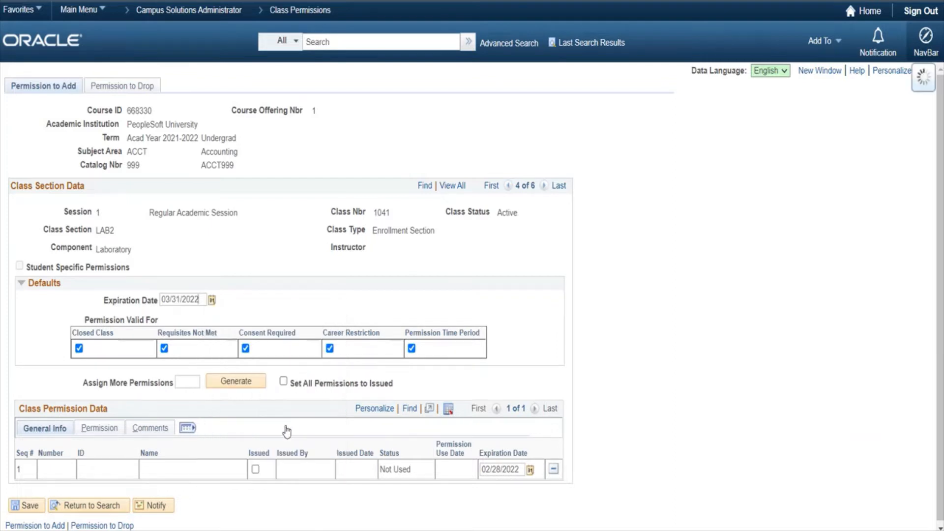
- Limit the LAB2 default permission validity to Consent Required by clearing Closed Class, Requisites Not Met, Career Restriction and Permission Time Period
{"action": "left_click", "coordinate": [79, 349]}
{"action": "left_click", "coordinate": [165, 350]}
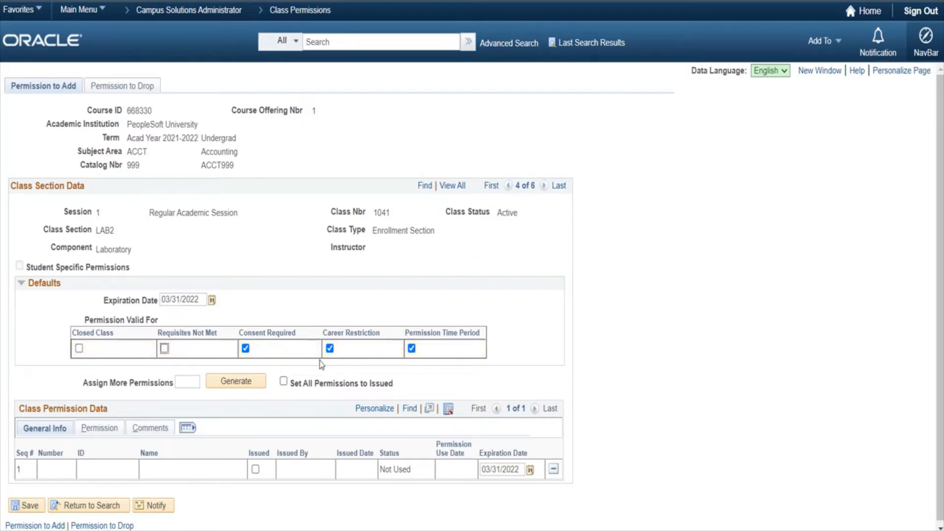
{"action": "left_click", "coordinate": [330, 349]}
{"action": "left_click", "coordinate": [412, 349]}
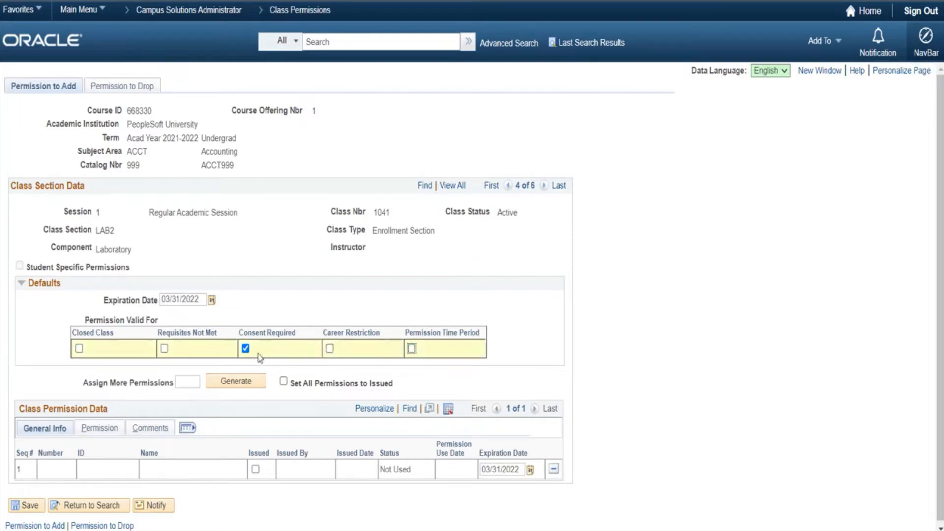
- Generate 3 additional permission numbers for section LAB2 and save the class permissions
{"action": "left_click", "coordinate": [186, 384]}
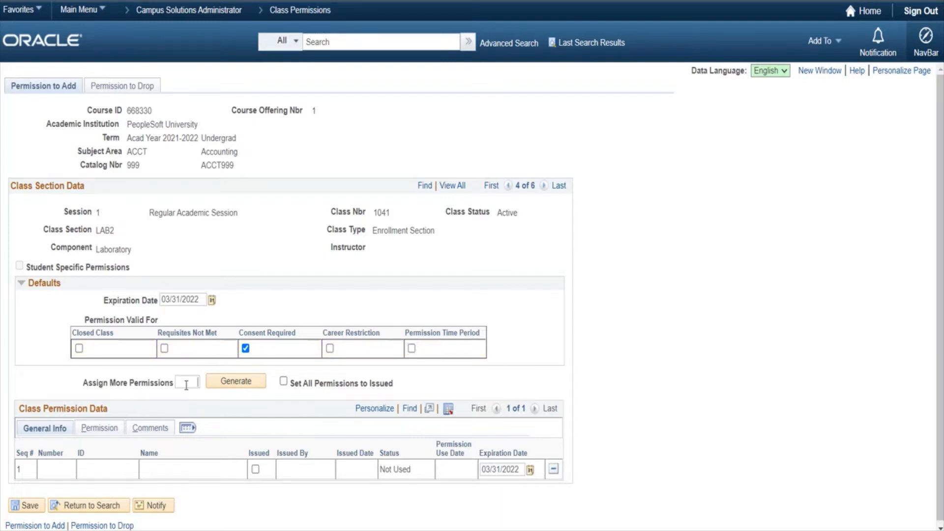
{"action": "type", "text": "3"}
{"action": "left_click", "coordinate": [241, 384]}
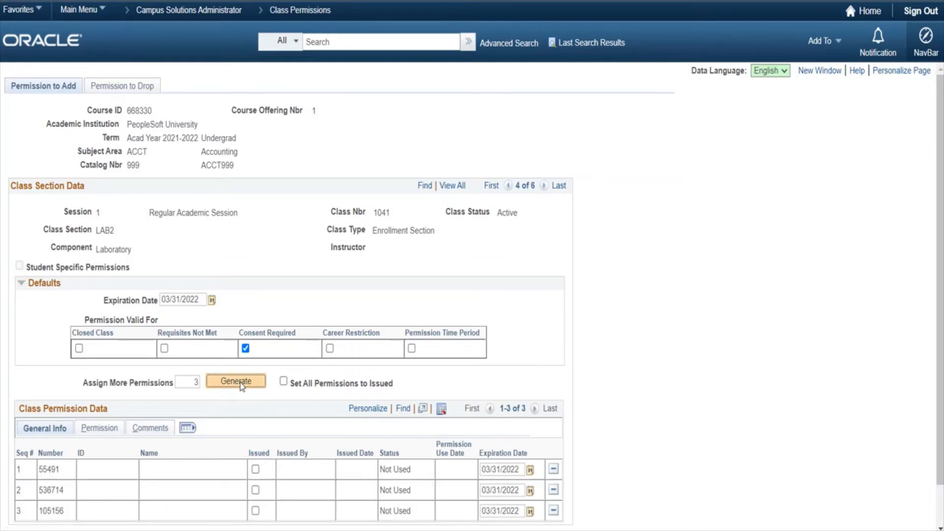
{"action": "scroll", "coordinate": [240, 383], "scroll_direction": "down", "scroll_amount": 2}
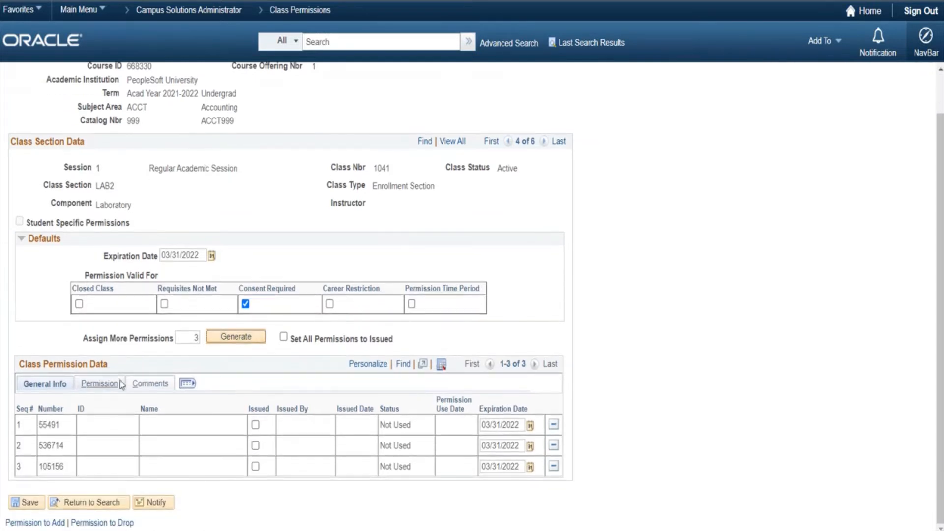
{"action": "left_click", "coordinate": [29, 503]}
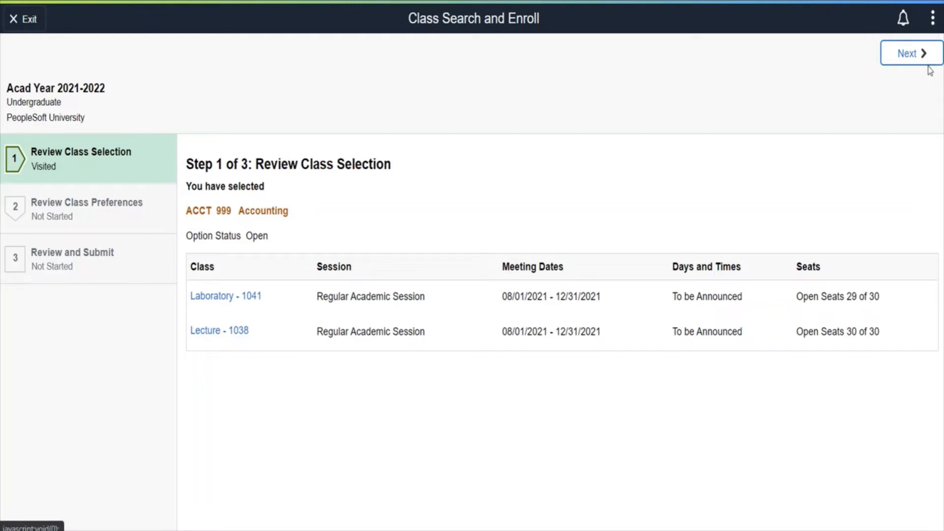
- Try to submit the student enrollment in ACCT 999, laboratory 1041 and lecture 1038, without a permission number
{"action": "left_click", "coordinate": [913, 55]}
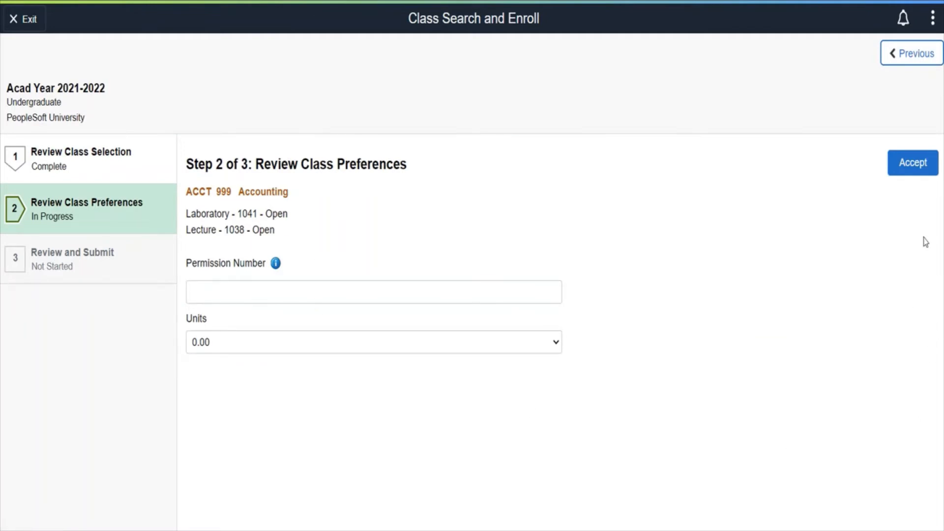
{"action": "left_click", "coordinate": [916, 170]}
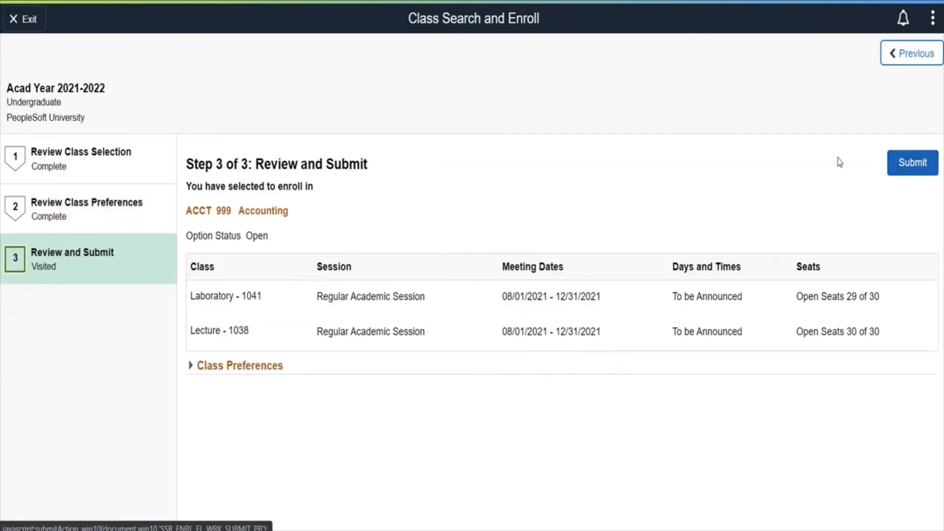
{"action": "left_click", "coordinate": [914, 162]}
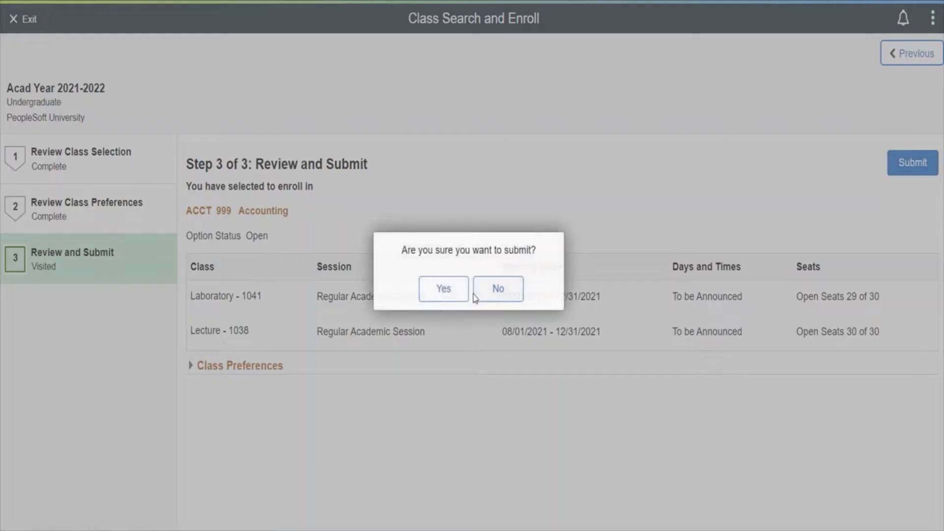
{"action": "left_click", "coordinate": [443, 289]}
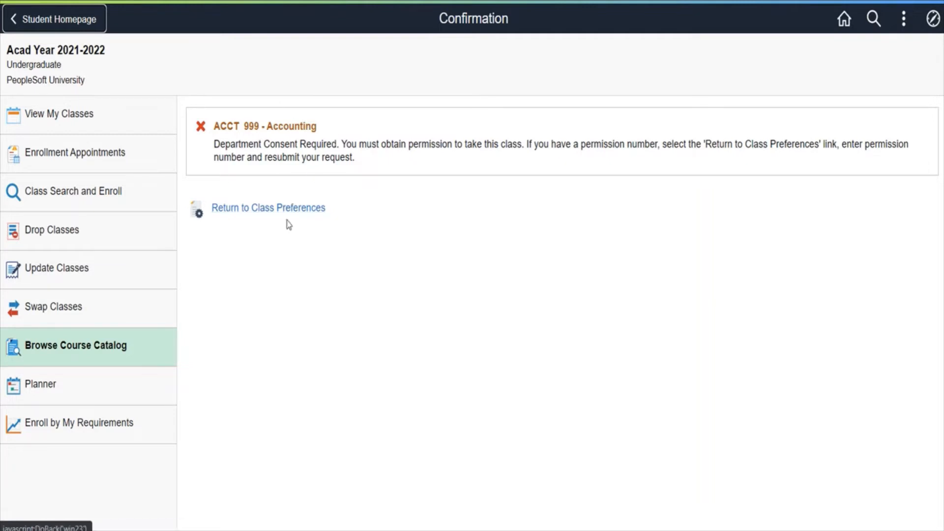
- Return to the class preferences, enter the first generated code as the Permission Number, and resubmit the ACCT 999 enrollment
{"action": "left_click", "coordinate": [273, 210]}
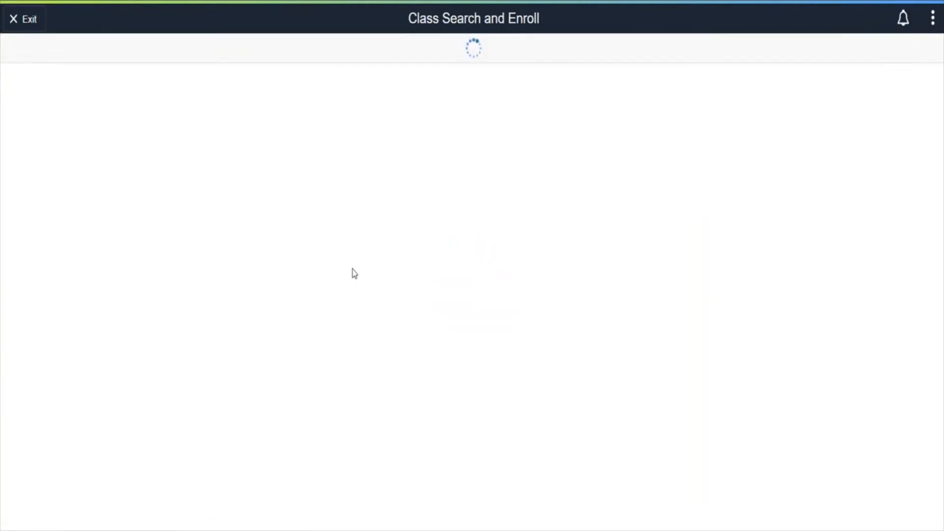
{"action": "left_click", "coordinate": [252, 289]}
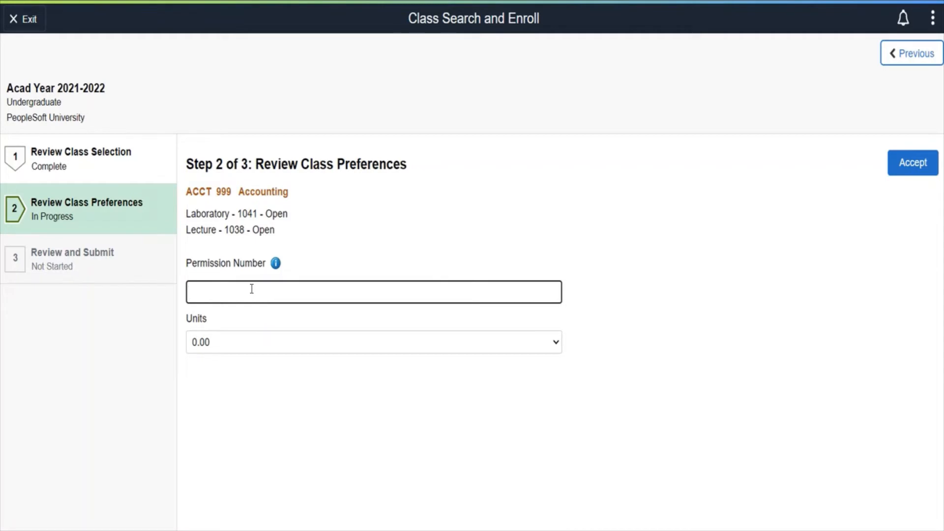
{"action": "type", "text": "55491"}
{"action": "left_click", "coordinate": [915, 163]}
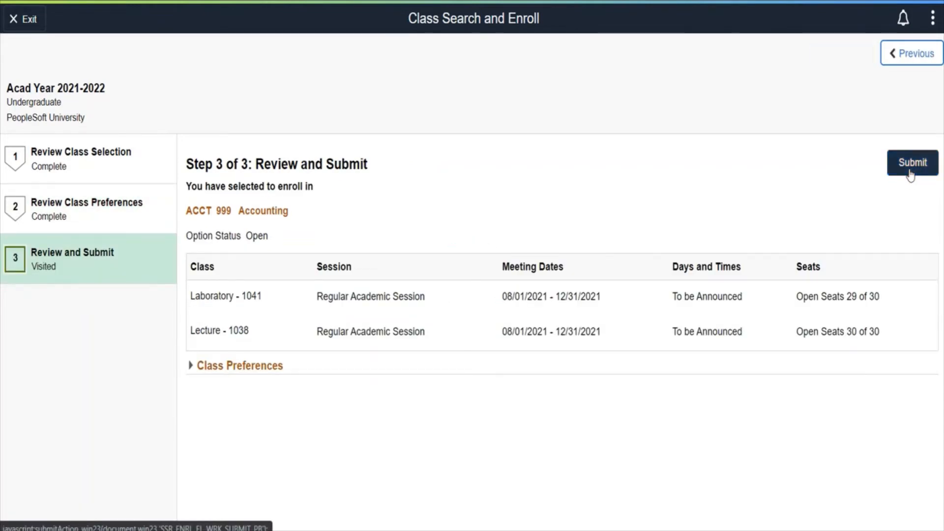
{"action": "left_click", "coordinate": [913, 169]}
{"action": "left_click", "coordinate": [442, 287]}
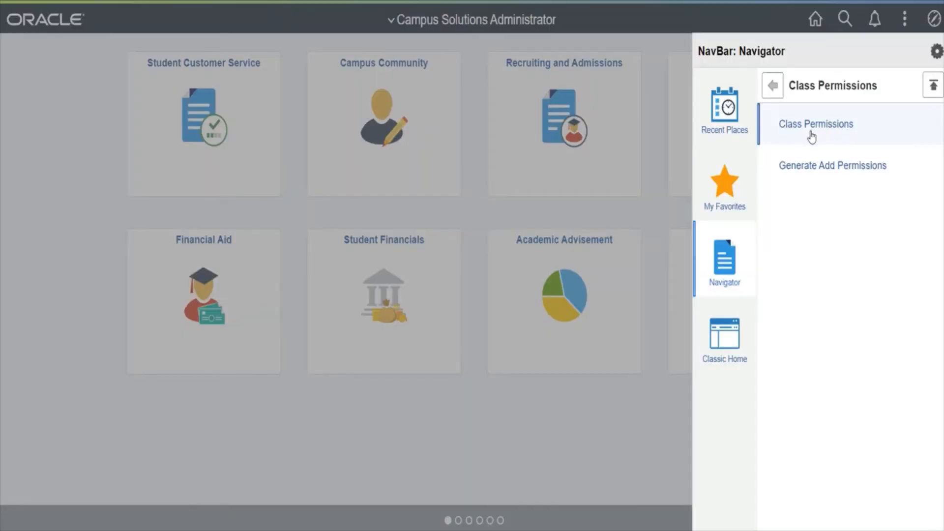
- Open the administrator's class permissions for course ID 668330 at laboratory section LAB2, class 1041
{"action": "left_click", "coordinate": [811, 138]}
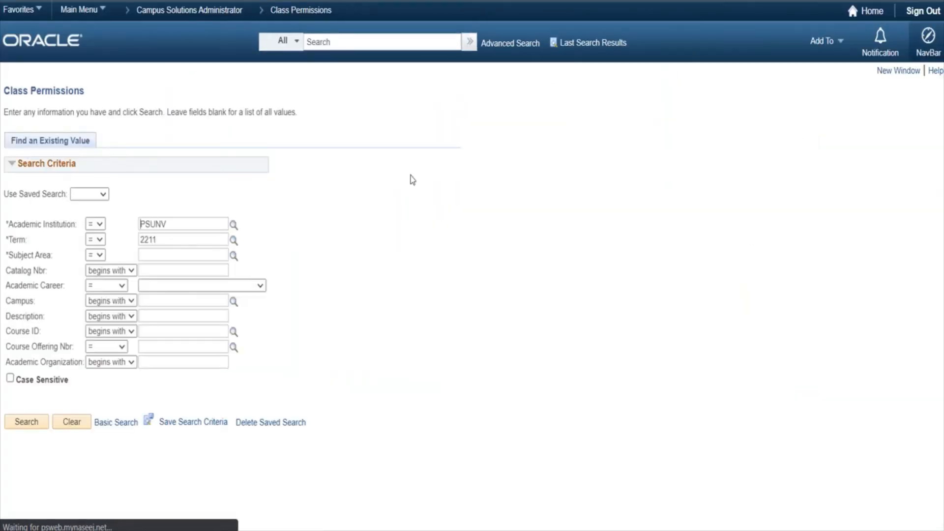
{"action": "left_click", "coordinate": [167, 330]}
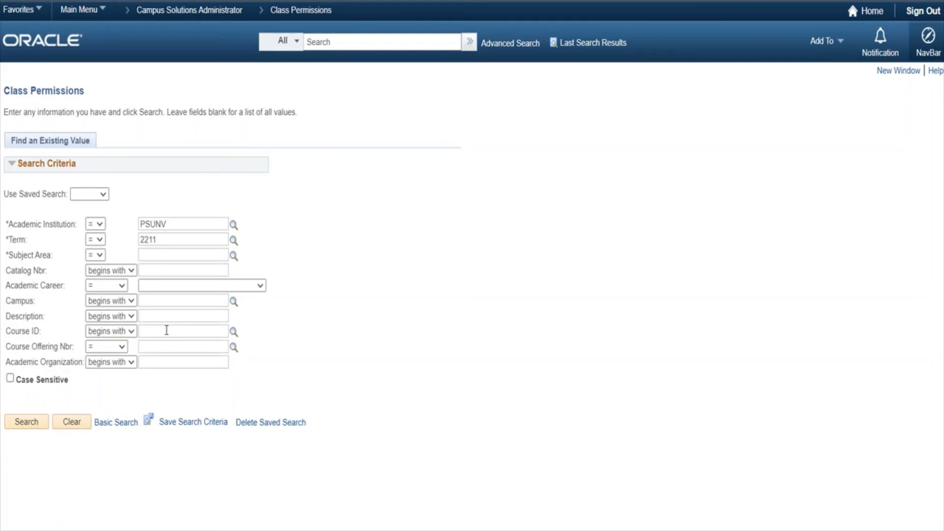
{"action": "type", "text": "668330"}
{"action": "left_click", "coordinate": [35, 422]}
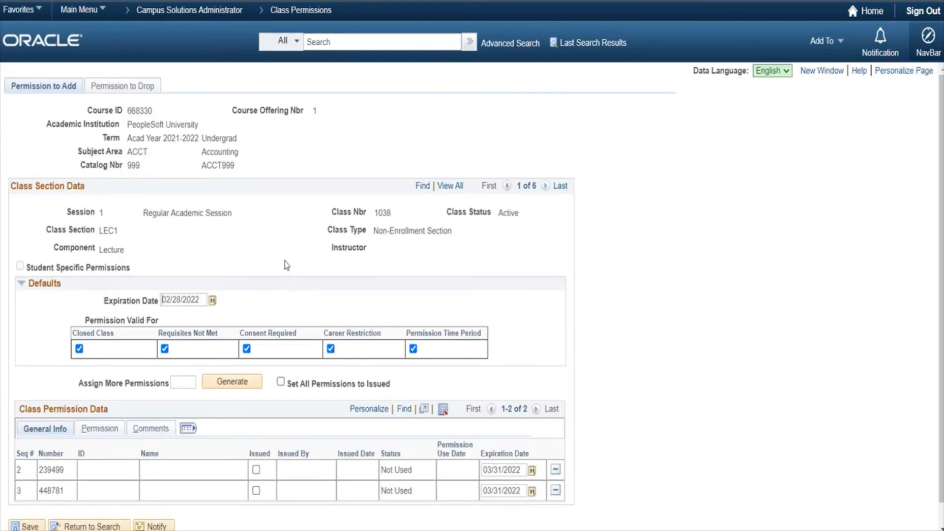
{"action": "left_click", "coordinate": [545, 186]}
{"action": "left_click", "coordinate": [545, 186]}
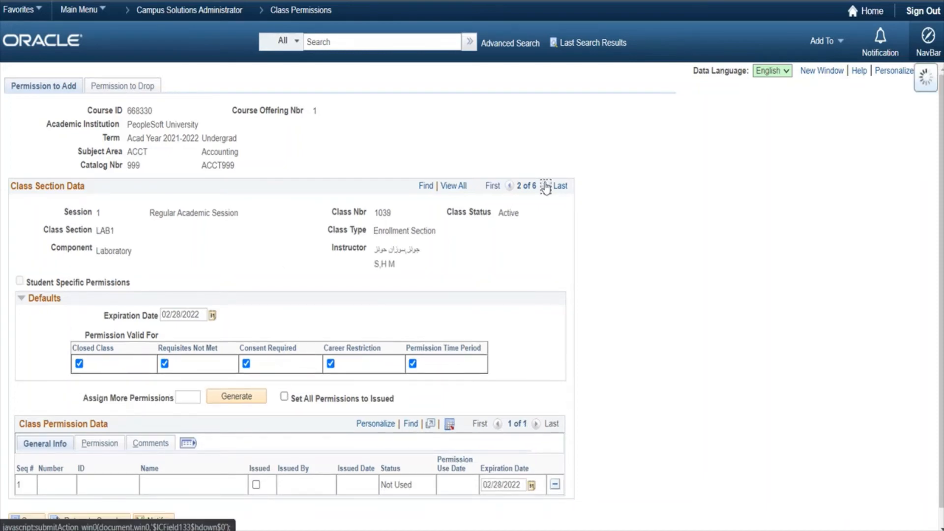
{"action": "left_click", "coordinate": [543, 187]}
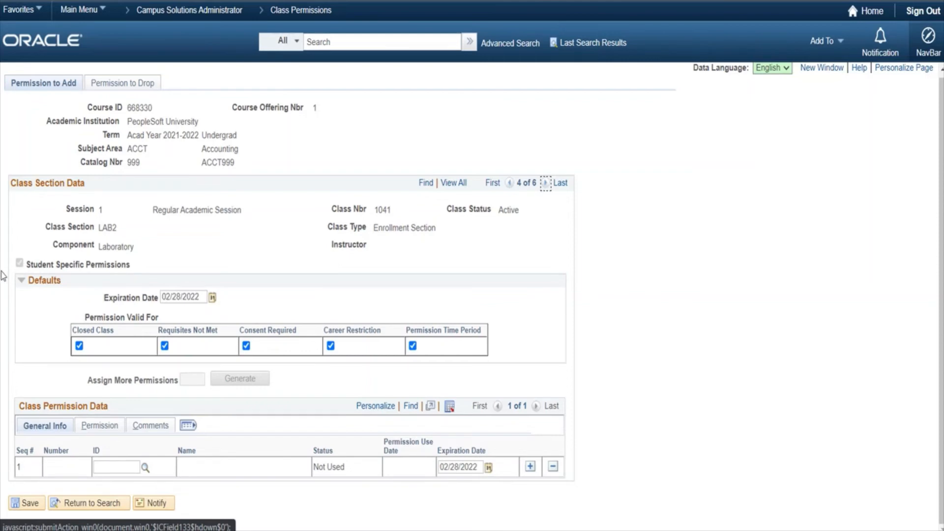
- Set the default expiration date to 03/31/2022 for the student-specific LAB2 permissions
{"action": "left_click", "coordinate": [213, 299]}
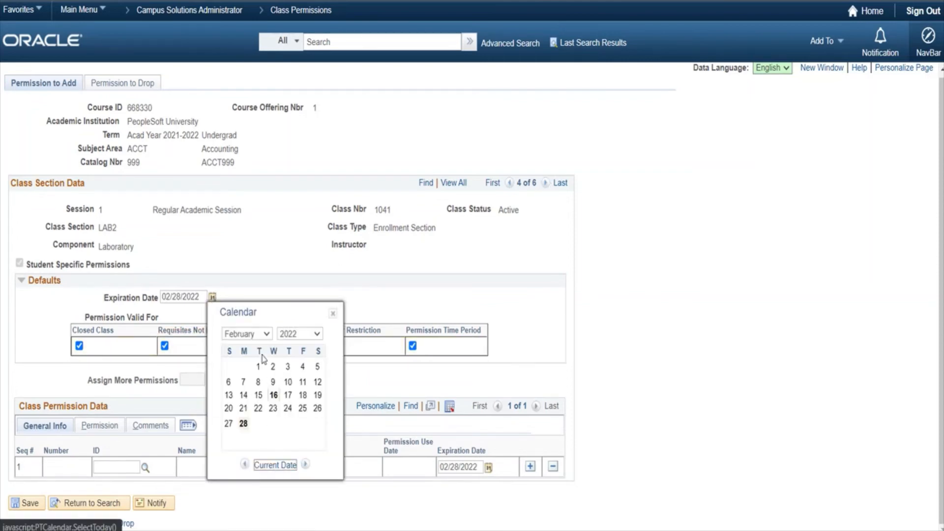
{"action": "left_click", "coordinate": [266, 337]}
{"action": "left_click", "coordinate": [236, 368]}
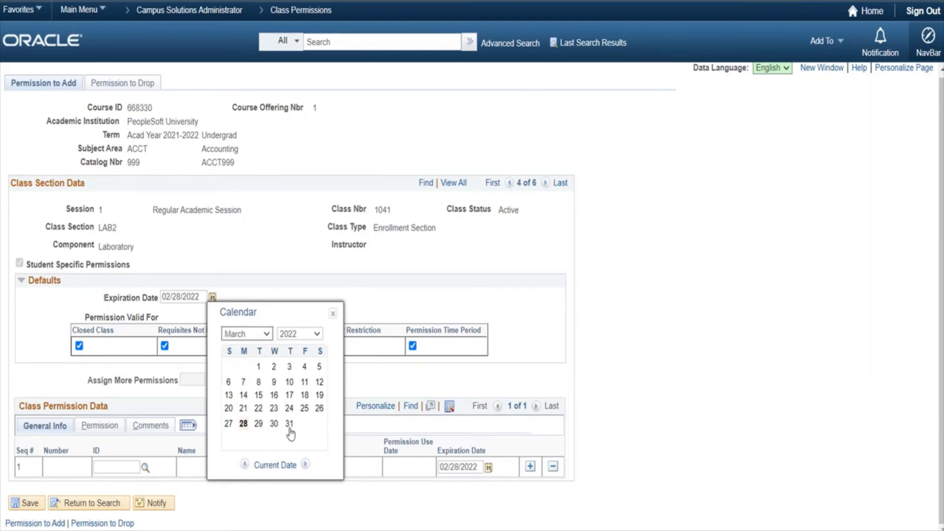
{"action": "left_click", "coordinate": [288, 424]}
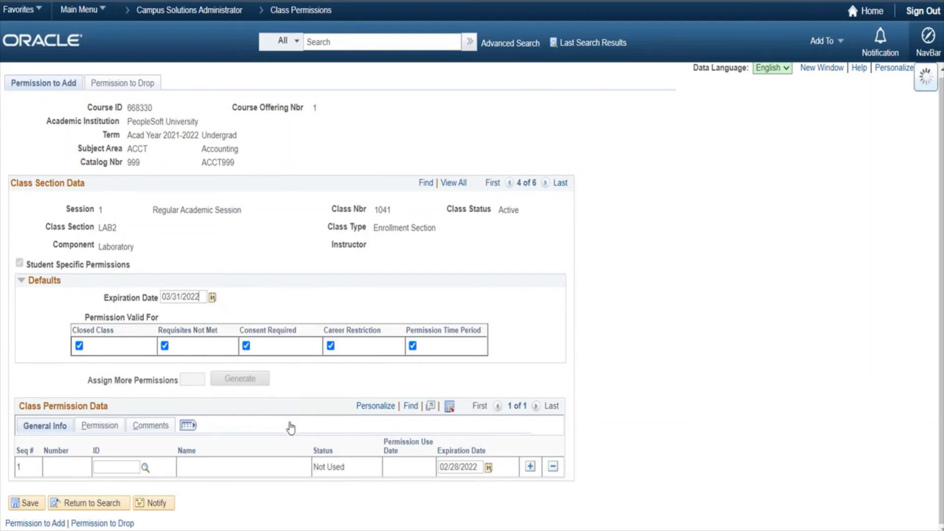
- Leave only Consent Required selected as the validity of the student-specific LAB2 permissions
{"action": "left_click", "coordinate": [79, 346]}
{"action": "left_click", "coordinate": [165, 345]}
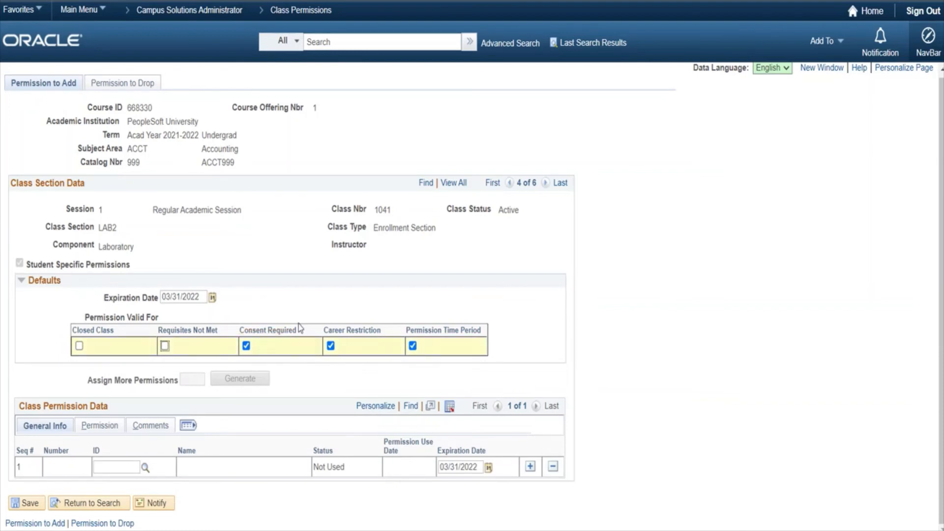
{"action": "left_click", "coordinate": [331, 345]}
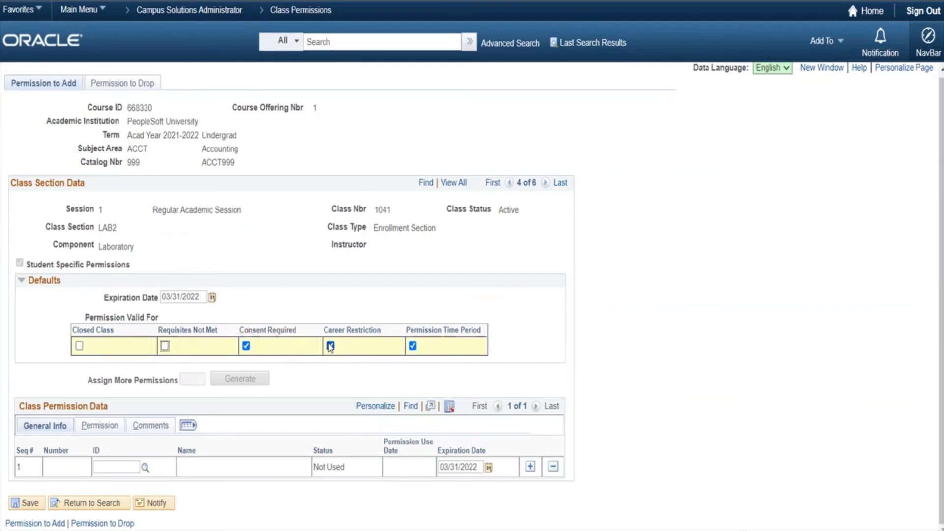
{"action": "left_click", "coordinate": [413, 346]}
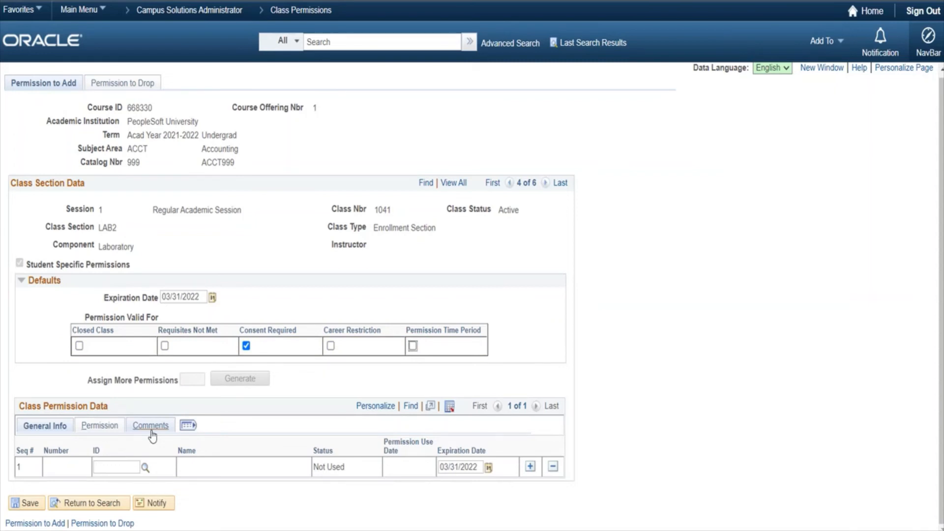
- Assign the first LAB2 class permission to the student by entering the student's ID, and save the class permissions
{"action": "left_click", "coordinate": [120, 465]}
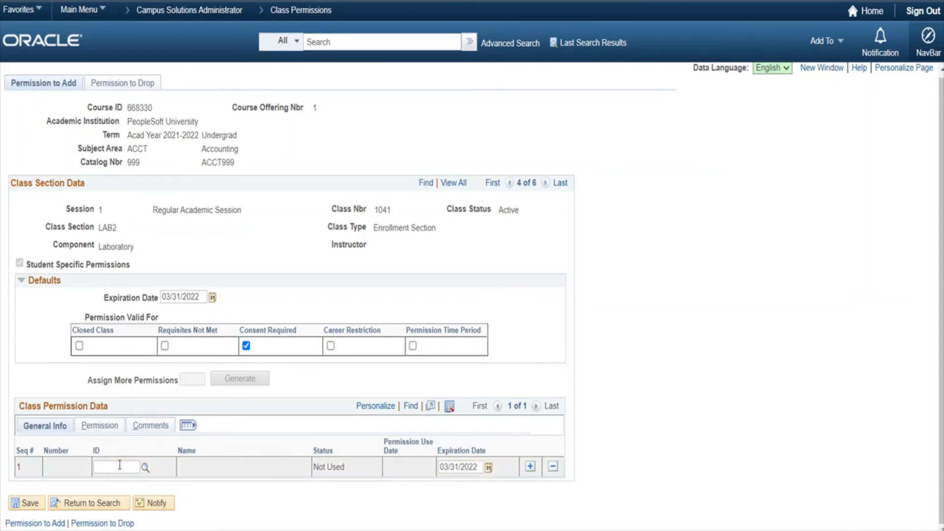
{"action": "type", "text": "AA"}
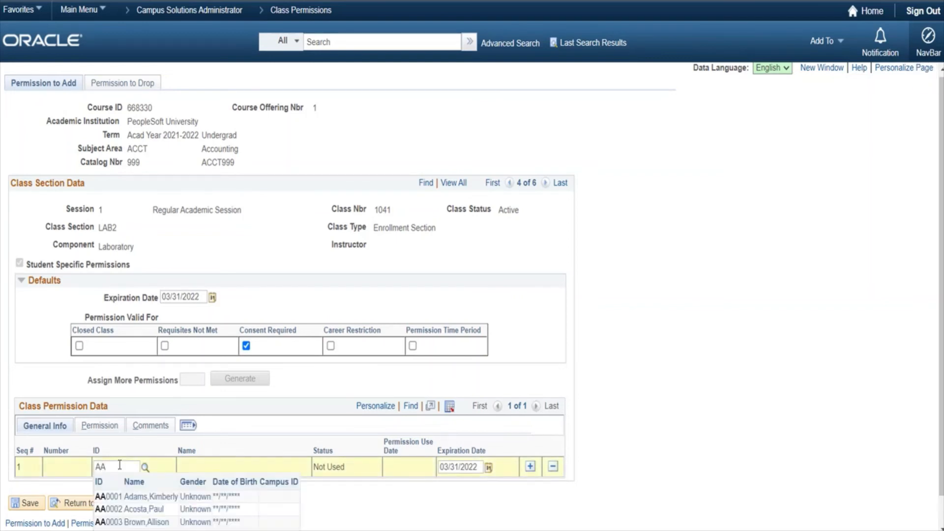
{"action": "type", "text": "009"}
{"action": "key", "text": "Tab"}
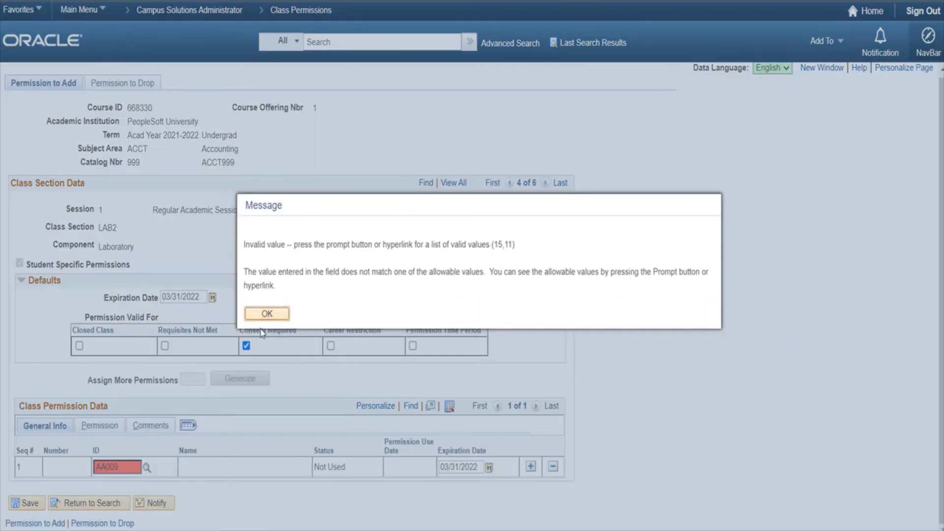
{"action": "left_click", "coordinate": [267, 314]}
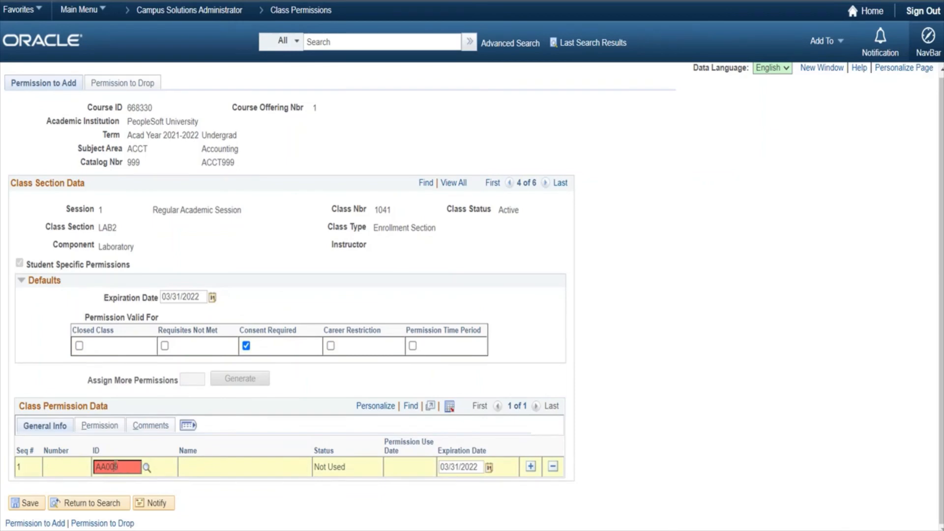
{"action": "key", "text": "Tab"}
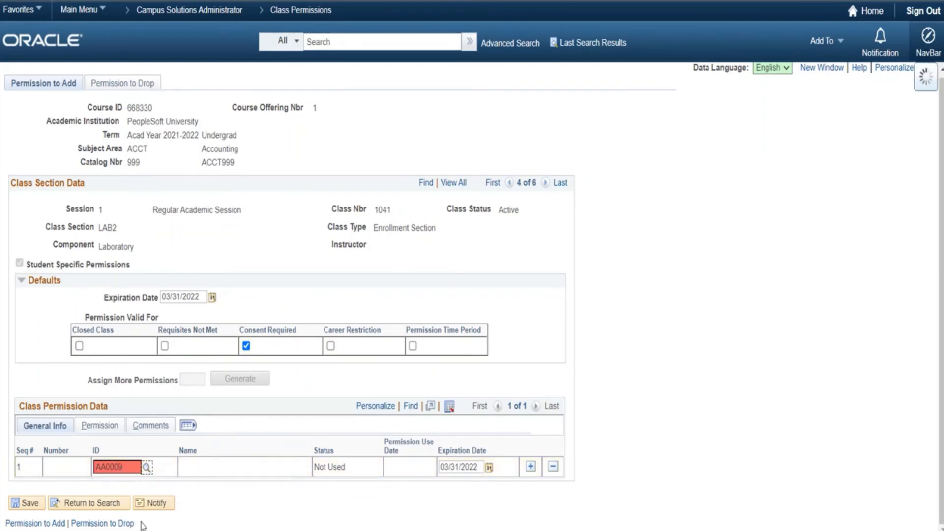
{"action": "left_click", "coordinate": [34, 504]}
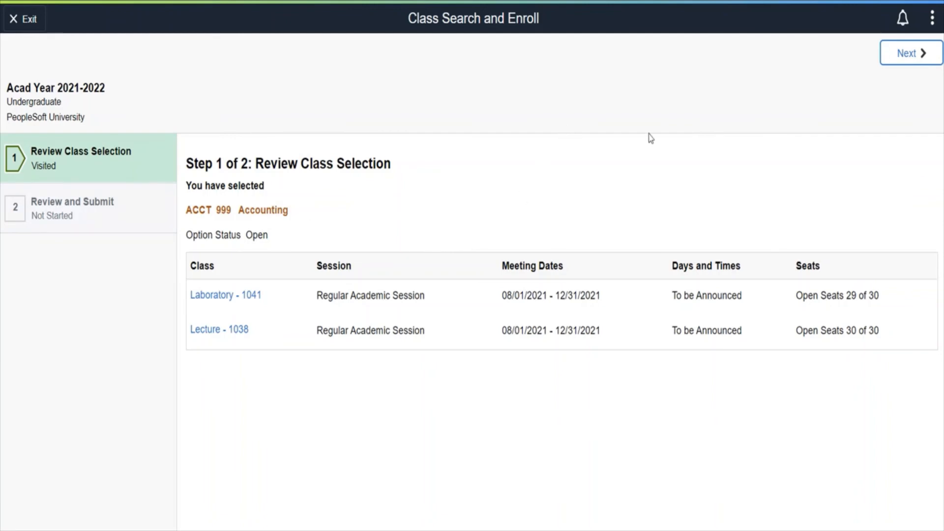
- In the student's Class Search and Enroll, submit and confirm the ACCT 999 enrollment for Laboratory 1041 and Lecture 1038
{"action": "left_click", "coordinate": [907, 56]}
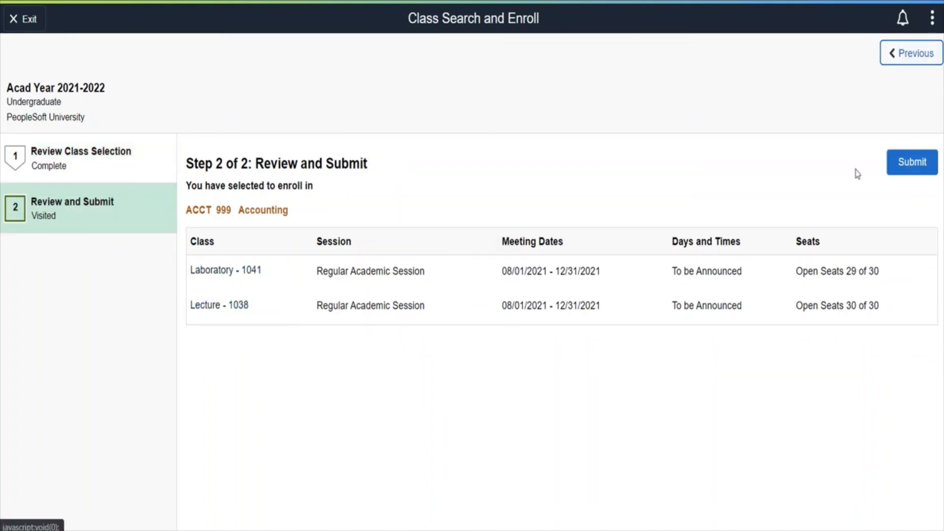
{"action": "left_click", "coordinate": [913, 167]}
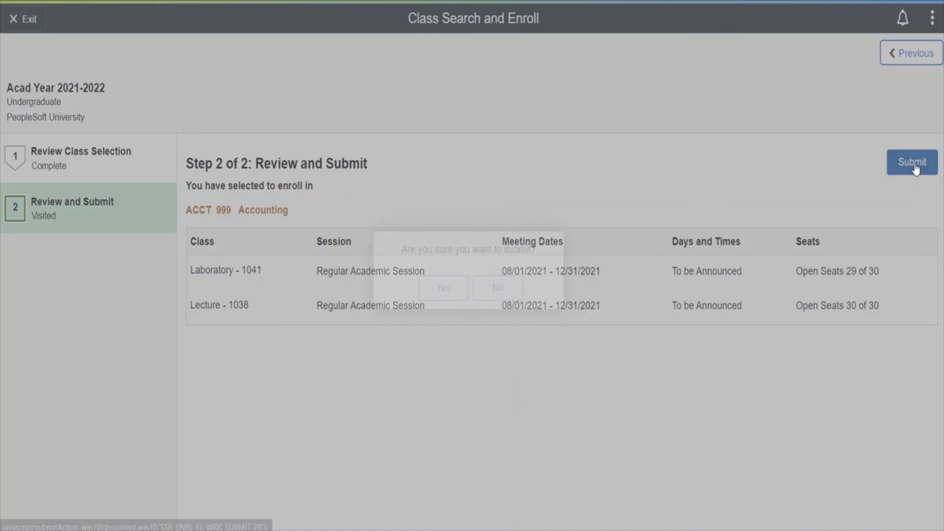
{"action": "left_click", "coordinate": [441, 290]}
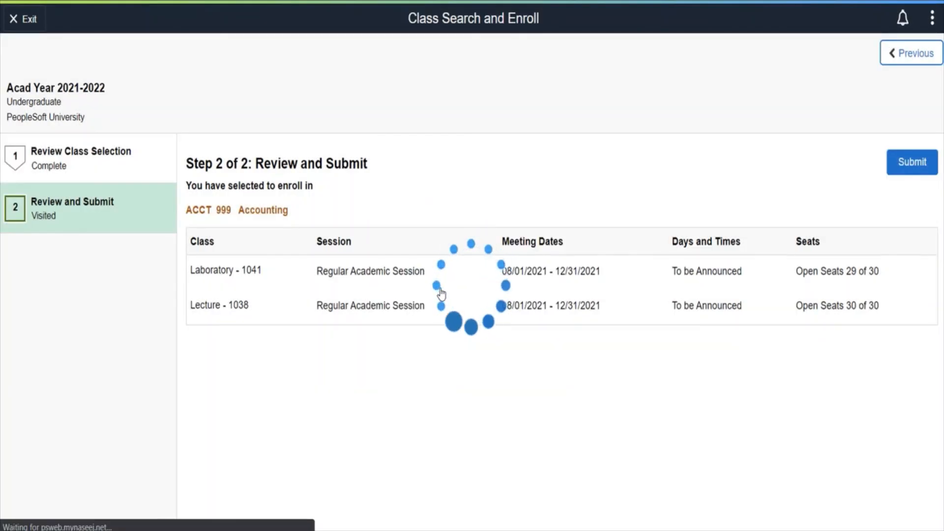